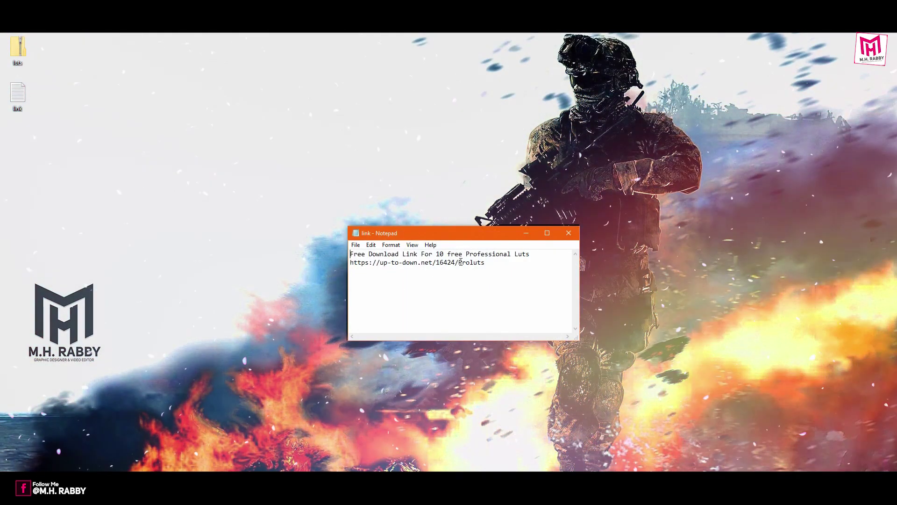
Select the free LUTs download URL line in the Notepad note 'link'
left_click_drag(486, 262, 351, 263)
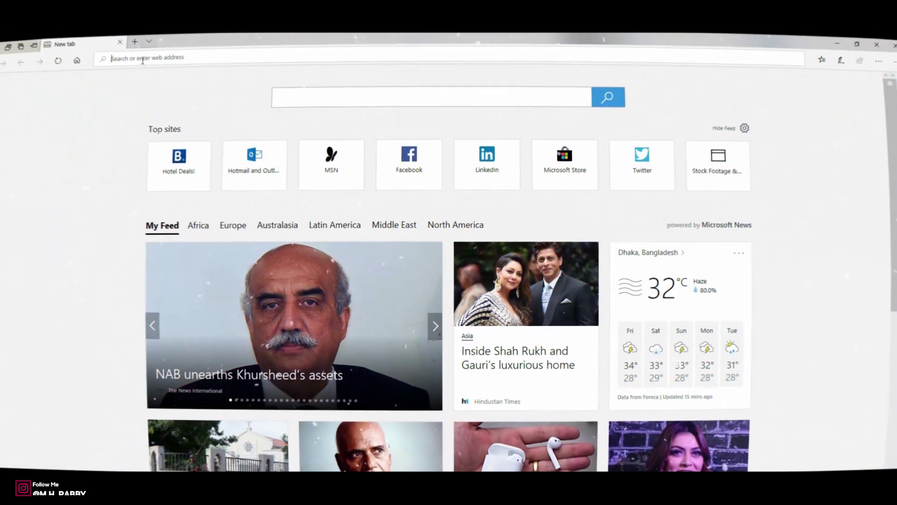
Open the pasted LUT download link in Edge and complete the Activate notifications step
right_click(153, 60)
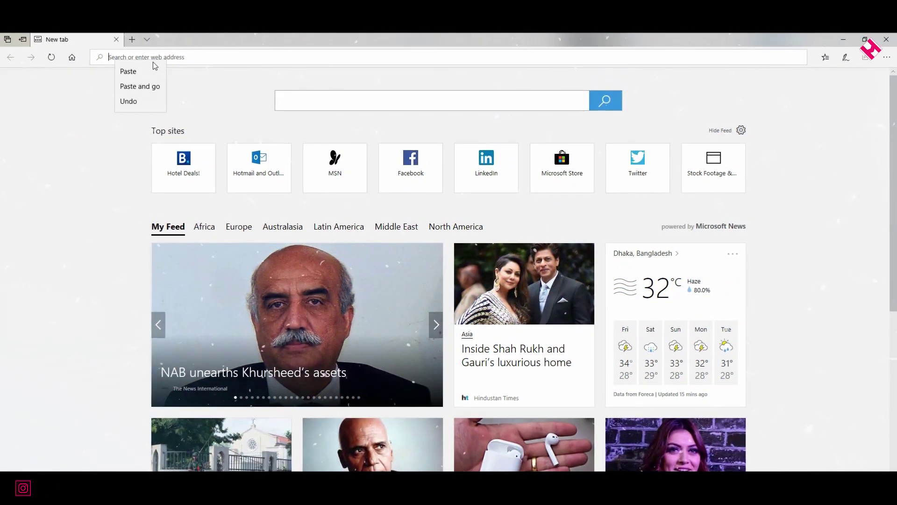
left_click(148, 87)
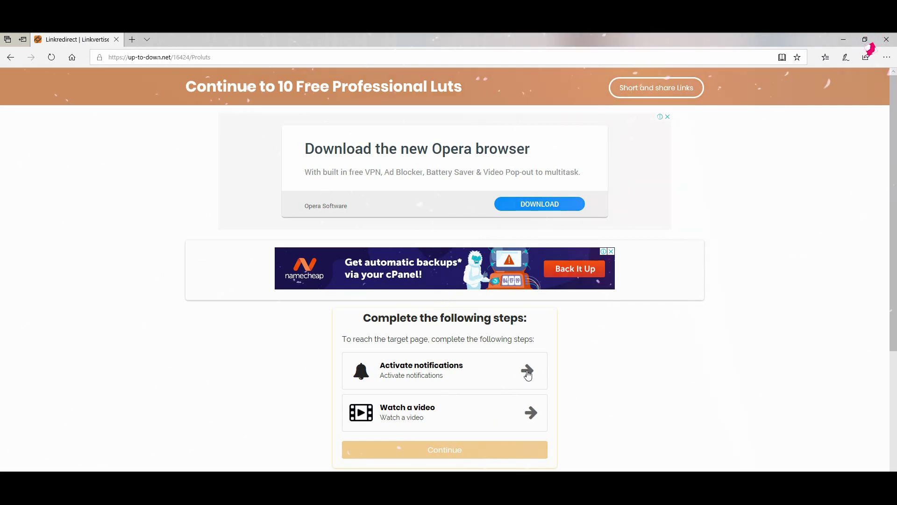
left_click(526, 369)
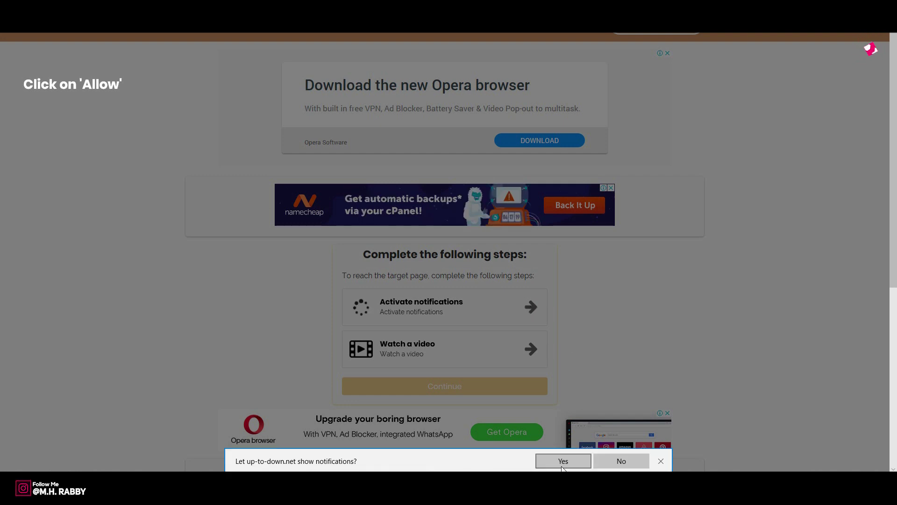
left_click(563, 463)
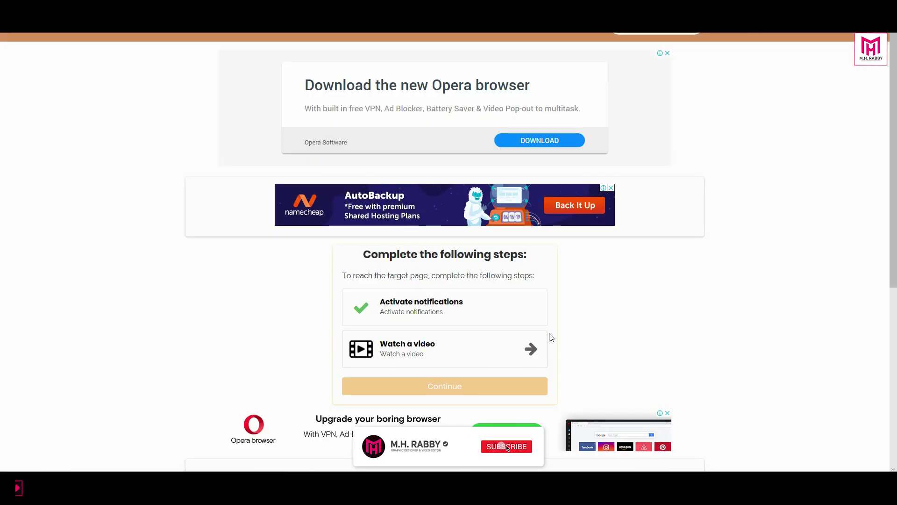
Complete the Watch a video step and continue to the 10 Free Professional Luts download
left_click(531, 350)
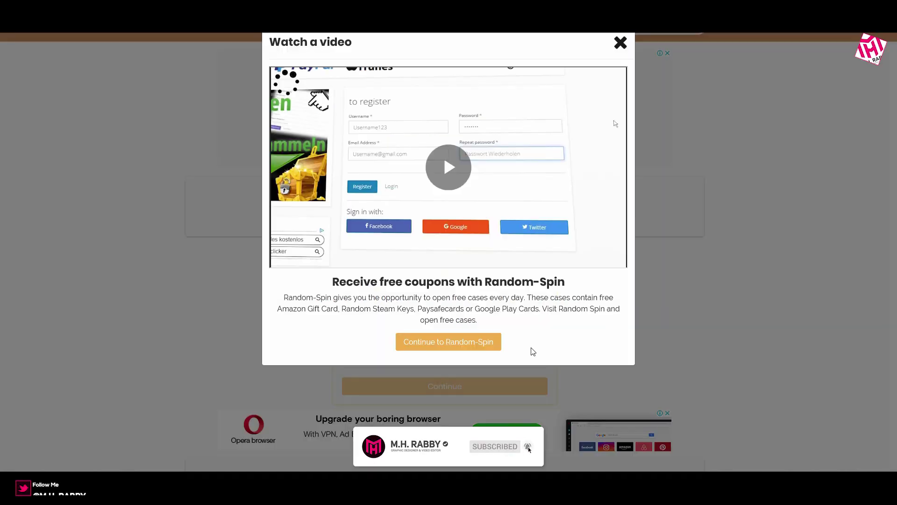
left_click(449, 167)
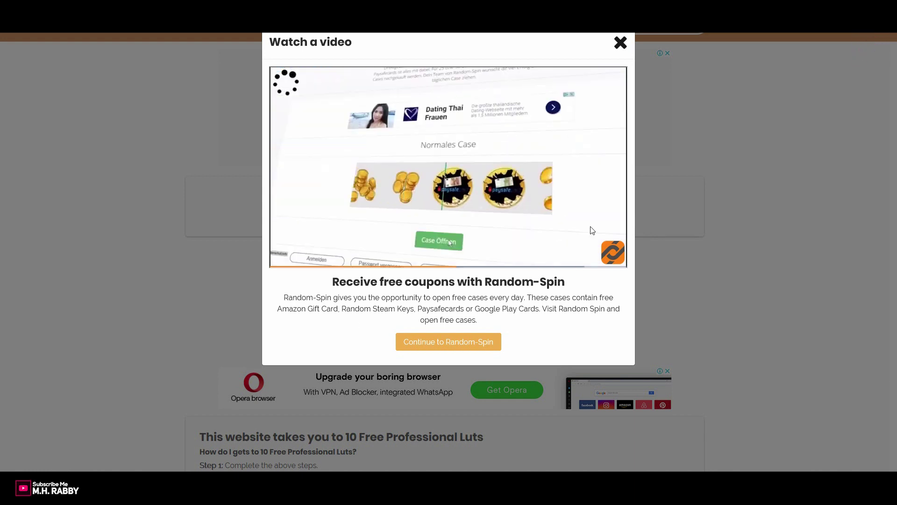
left_click(621, 43)
left_click(428, 346)
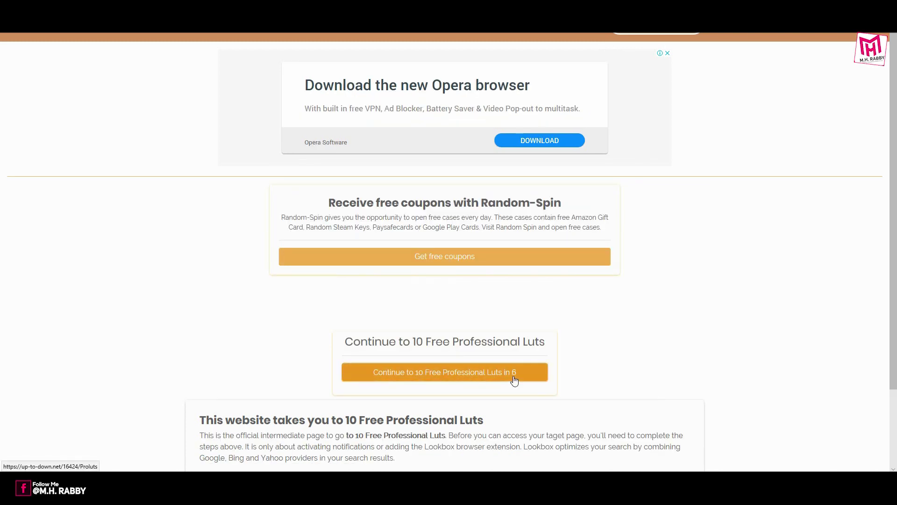
scroll(584, 355, "down", 2)
left_click(486, 303)
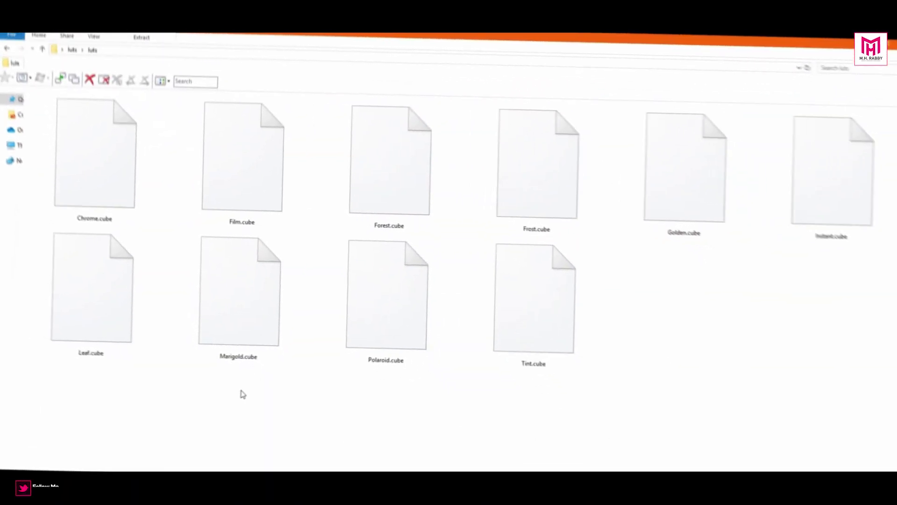
Select and deselect the ten .cube LUT files, then drag the video clip into Premiere
left_click_drag(118, 365, 837, 188)
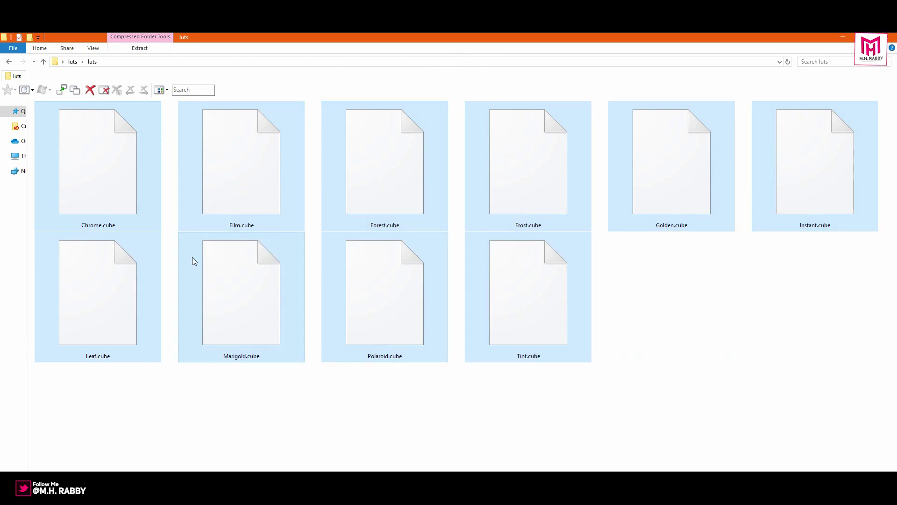
left_click(673, 302)
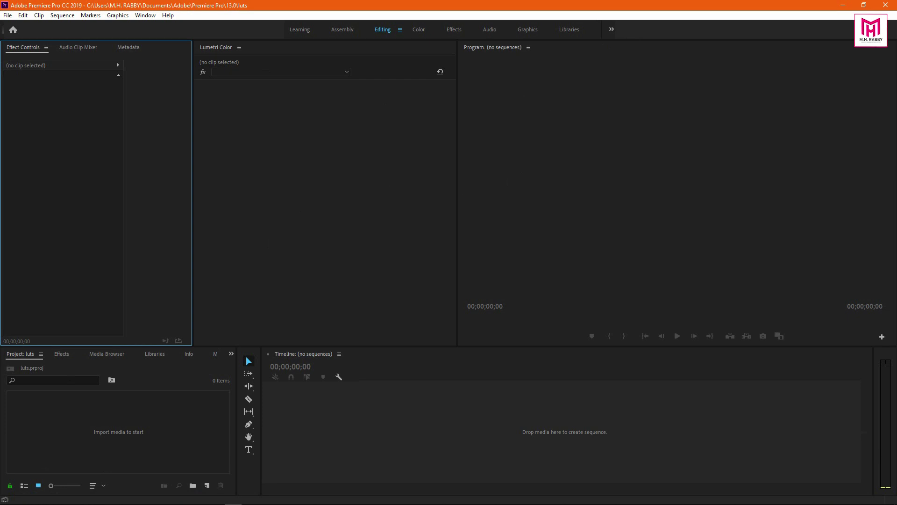
left_click_drag(66, 405, 66, 424)
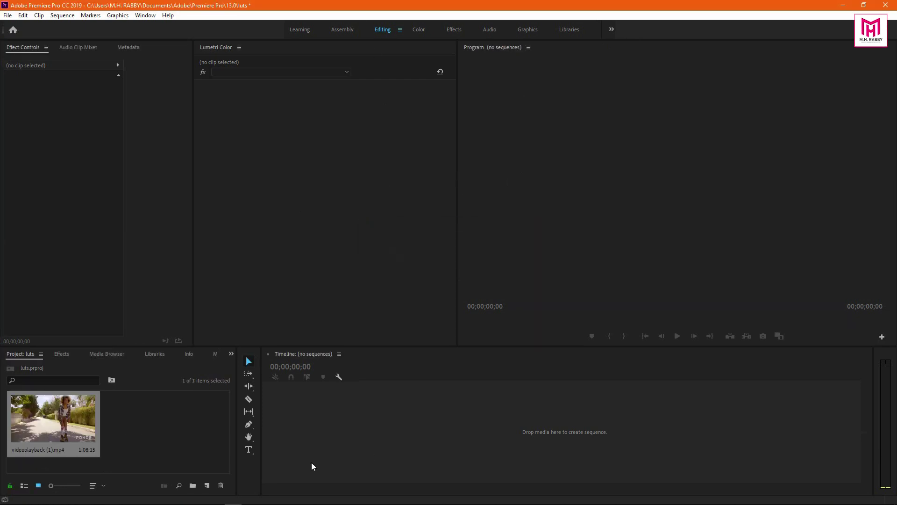
Drag videoplayback (1).mp4 onto the empty timeline to create a sequence, then scrub through it
left_click(126, 429)
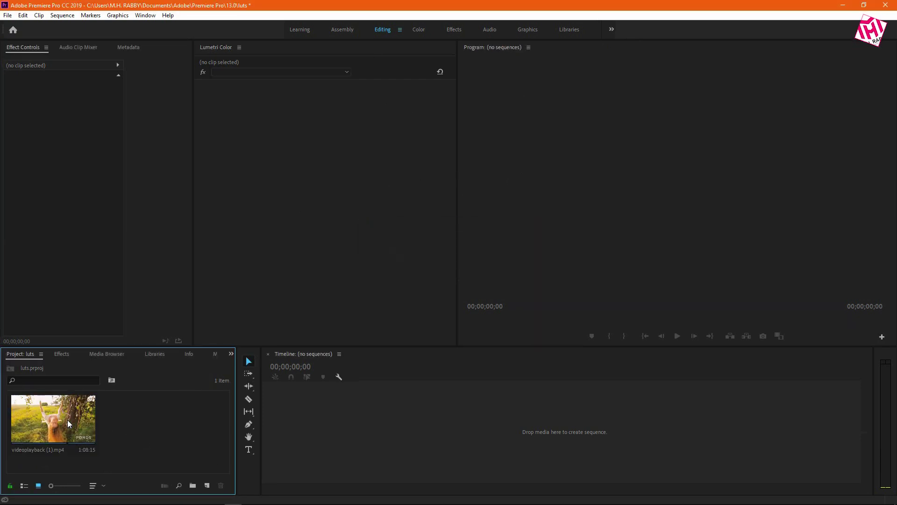
left_click_drag(70, 423, 428, 429)
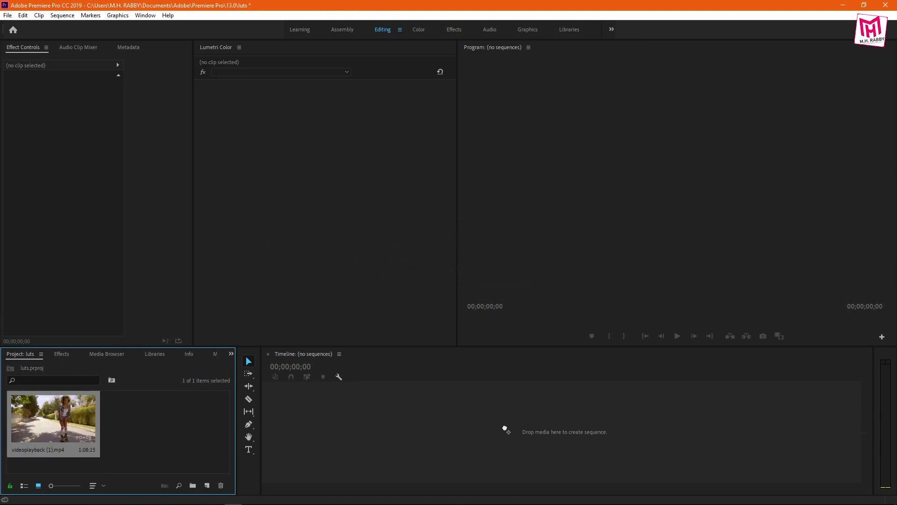
left_click_drag(505, 429, 504, 426)
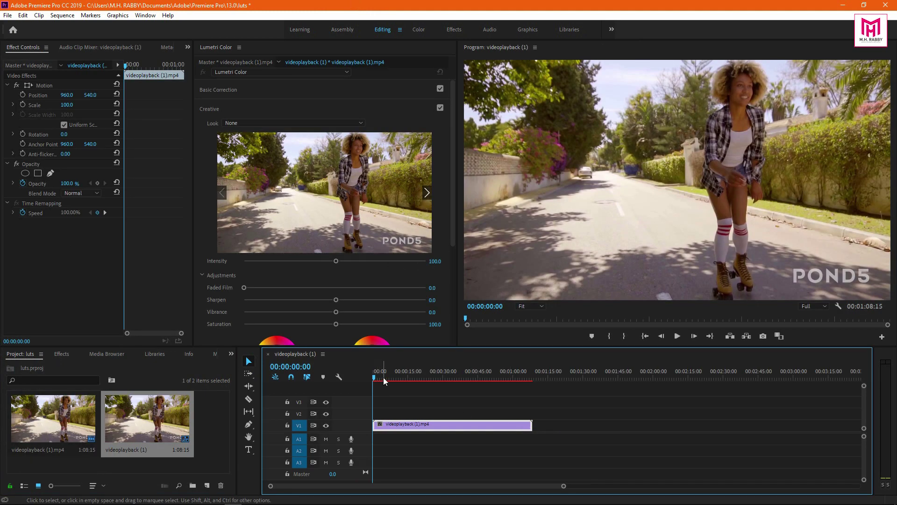
left_click(393, 379)
left_click_drag(393, 381, 443, 397)
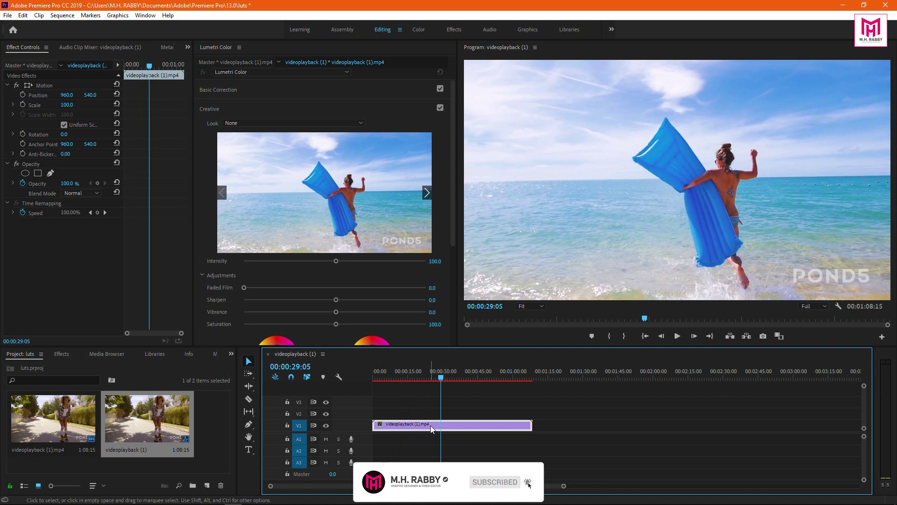
Create a 1920×1080 Adjustment Layer and place it on track V2 over the clip
left_click(208, 487)
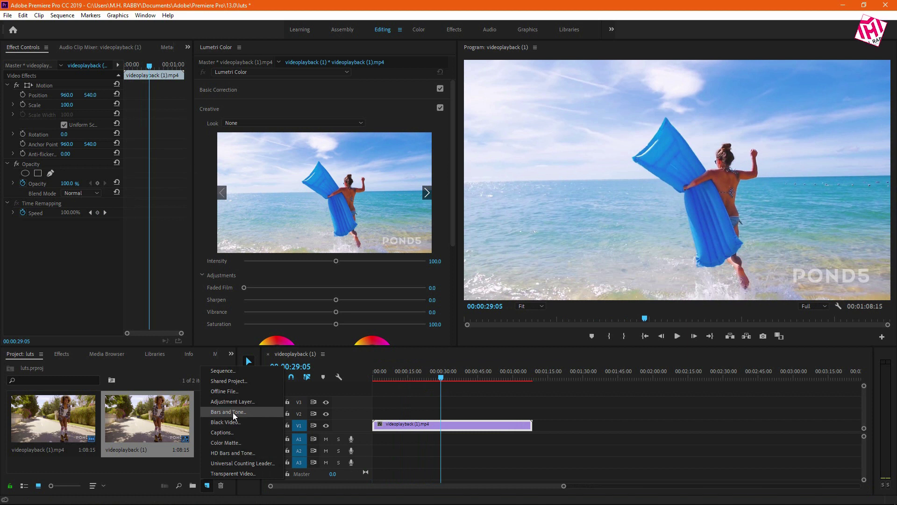
left_click(248, 405)
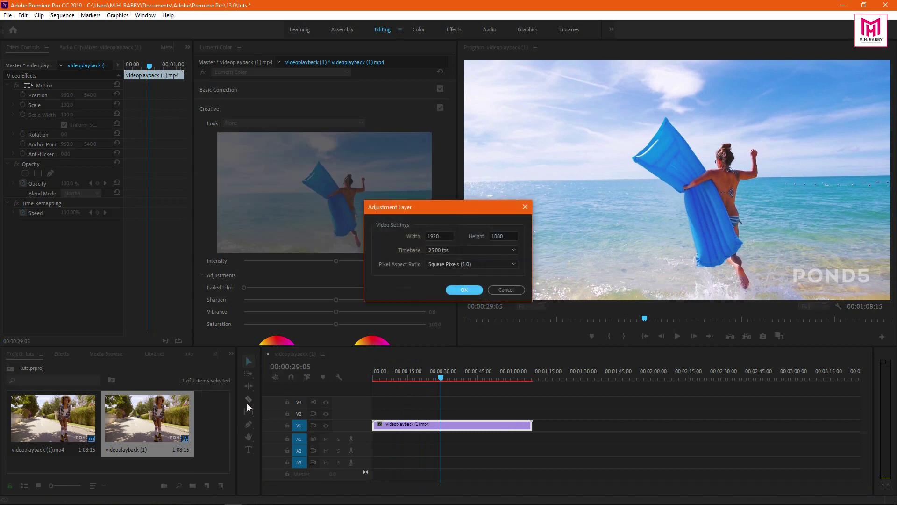
left_click(463, 290)
left_click_drag(209, 431, 532, 412)
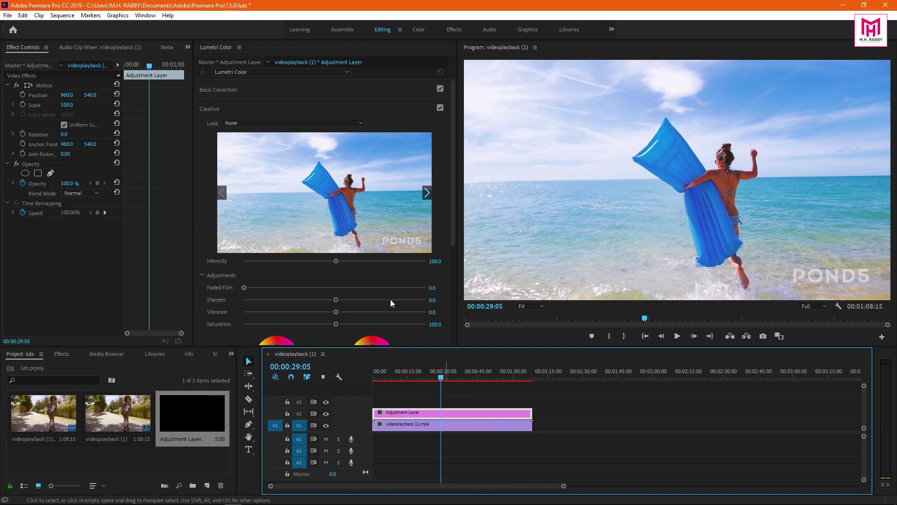
Bring up the Lumetri Color panel from the panel list
left_click(217, 49)
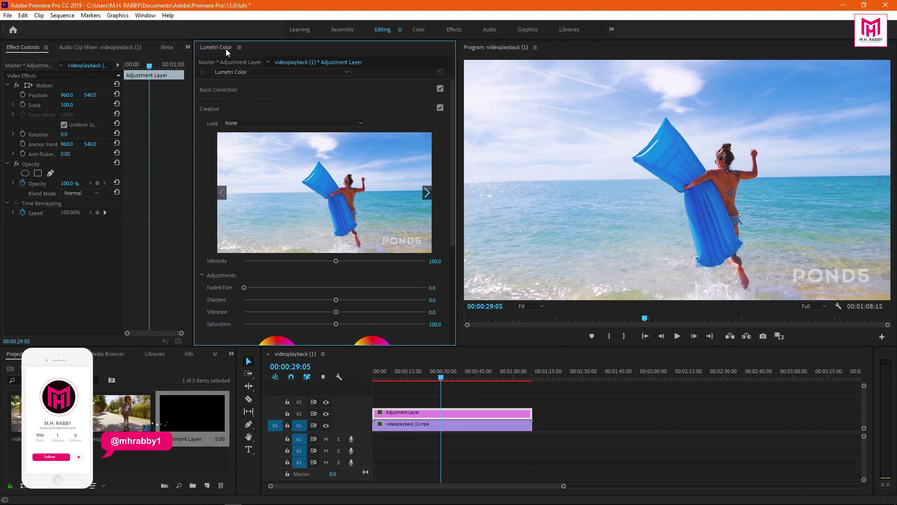
left_click(150, 15)
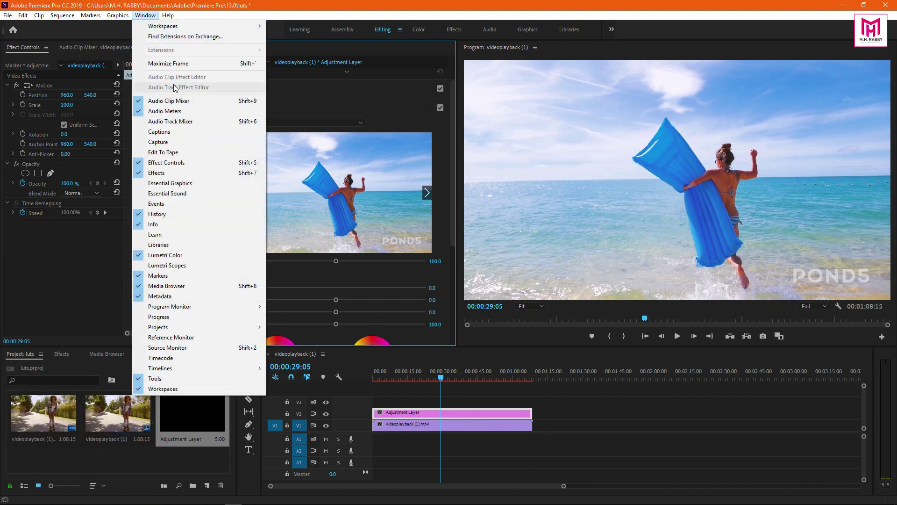
left_click(178, 256)
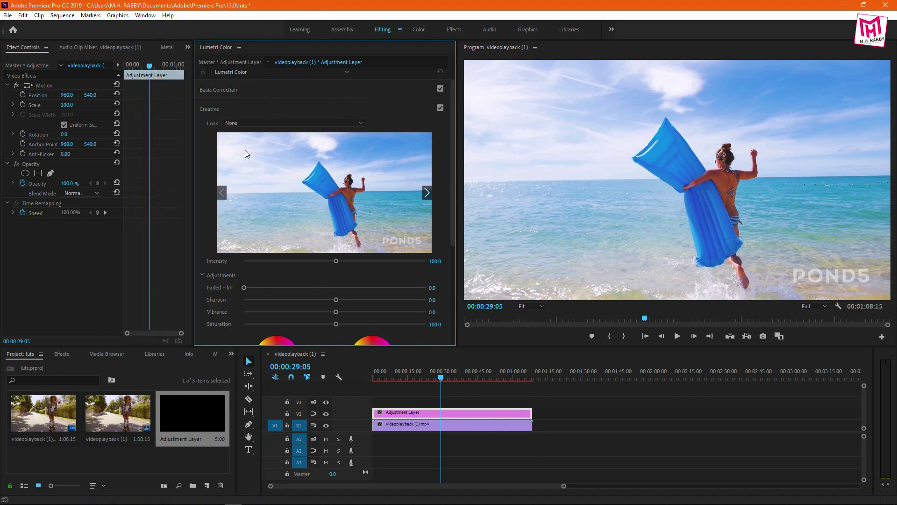
Load Leaf.cube from the luts folder as the Creative Look
left_click(253, 123)
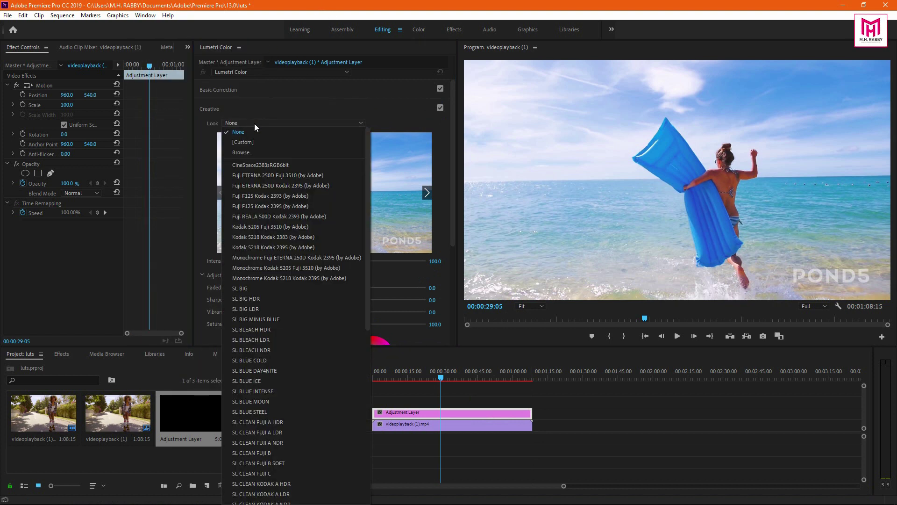
left_click(248, 153)
left_click(287, 204)
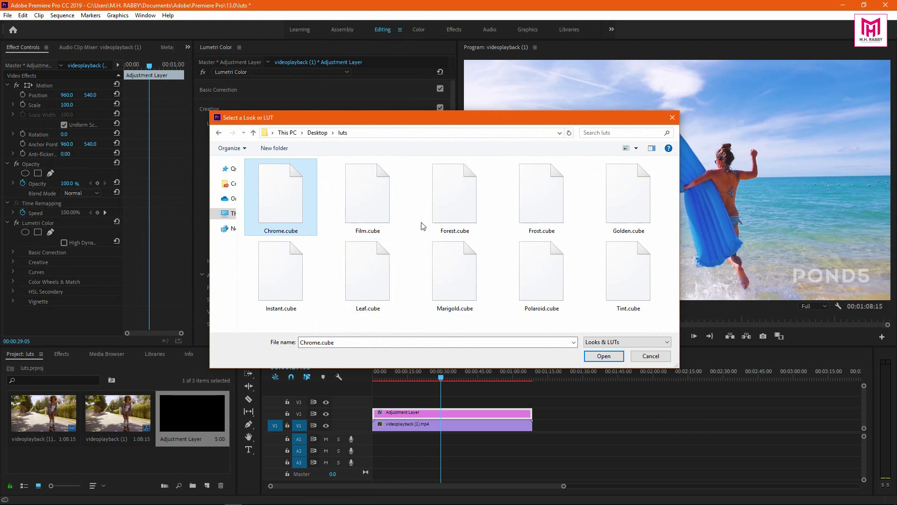
left_click(379, 282)
left_click(601, 356)
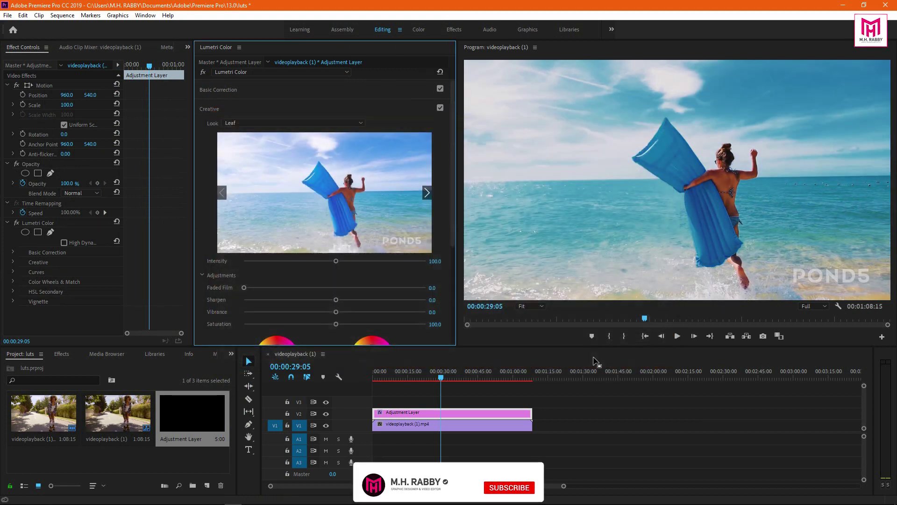
Raise the Leaf look's intensity slightly and compare it against the ungraded clip
left_click_drag(336, 262, 357, 266)
left_click(325, 414)
left_click(326, 414)
left_click(326, 414)
left_click(326, 414)
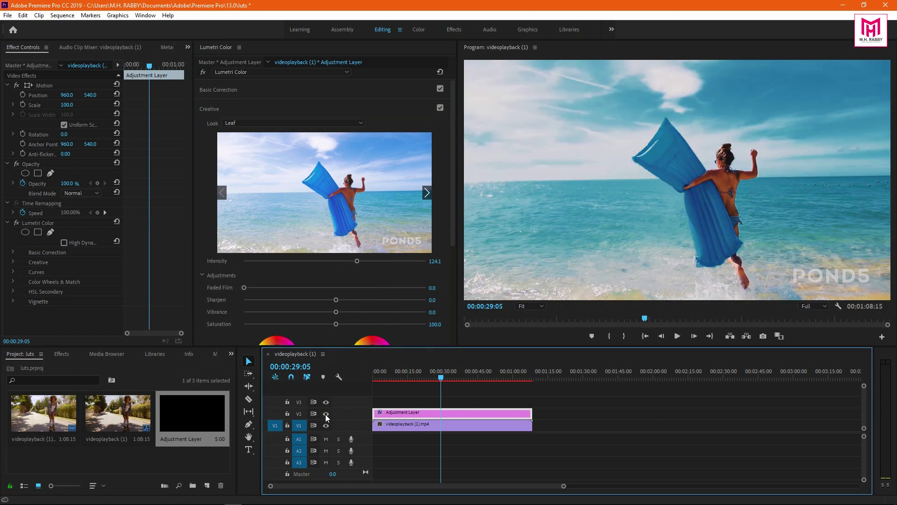
Compare graded and ungraded views on the tractor shot at 00:00:43:10
left_click(381, 376)
left_click(475, 387)
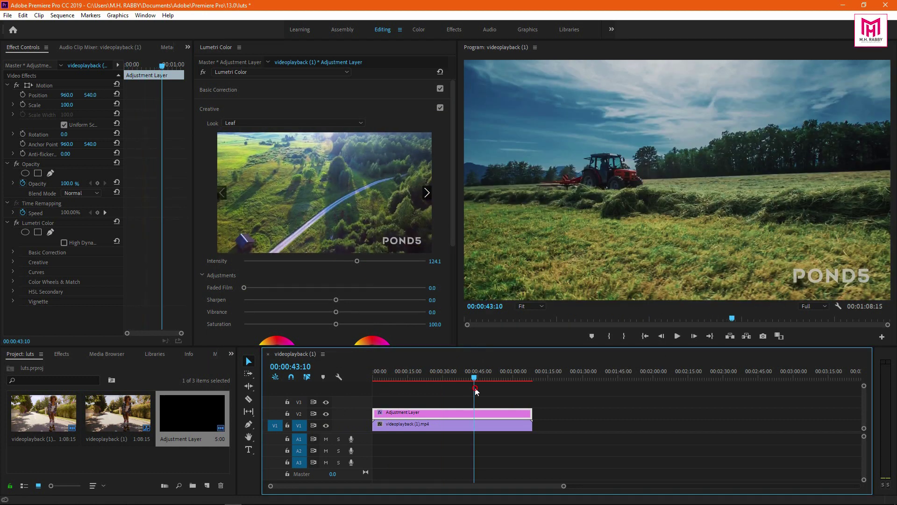
left_click(329, 413)
left_click(330, 414)
left_click(330, 414)
left_click(331, 414)
Increase the Leaf intensity to 149.2 and compare the grade on the fly-fishing shot
left_click_drag(358, 262, 402, 261)
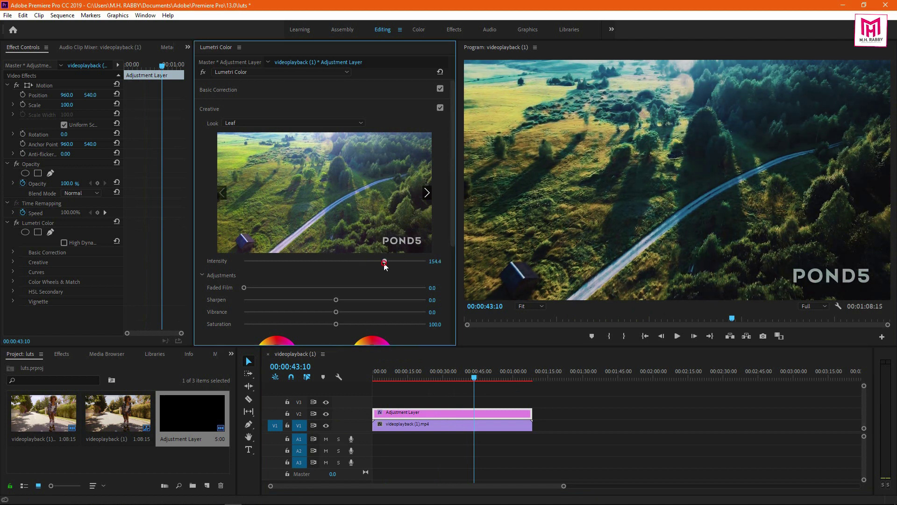
left_click_drag(475, 377, 483, 378)
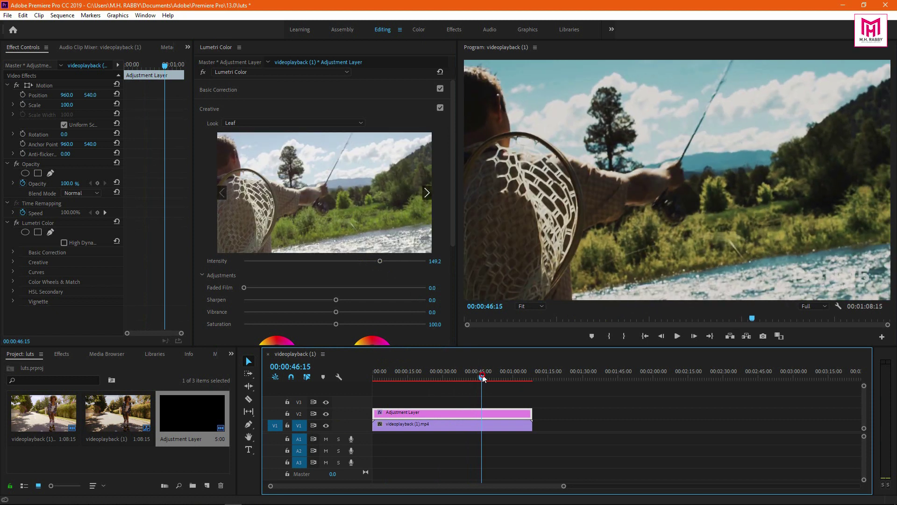
left_click(327, 416)
left_click(327, 416)
left_click(327, 416)
left_click(327, 416)
left_click(327, 416)
left_click(327, 416)
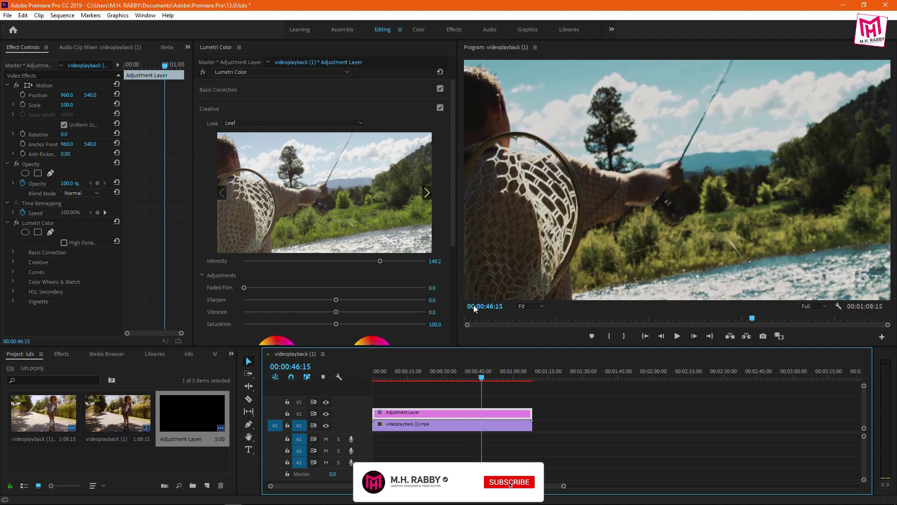
left_click(251, 121)
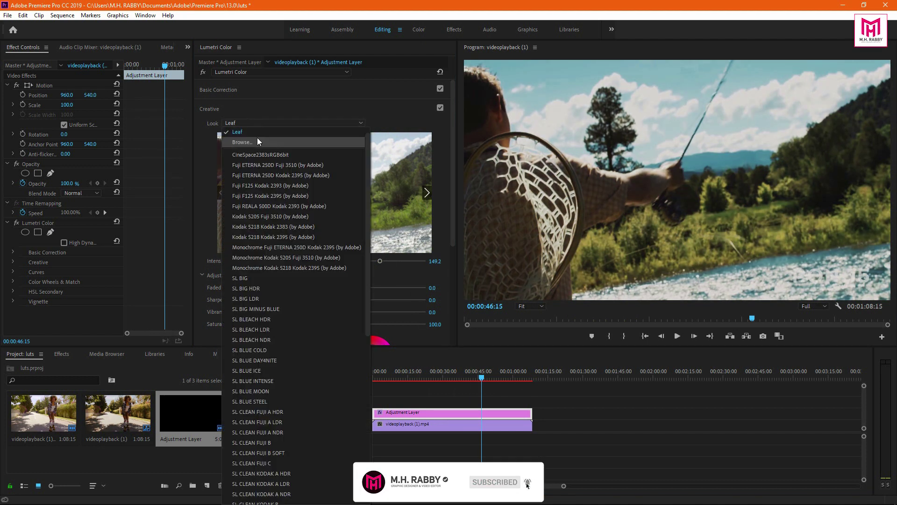
Reload Leaf.cube, lower the look intensity to 94.4, and compare before and after
left_click(257, 140)
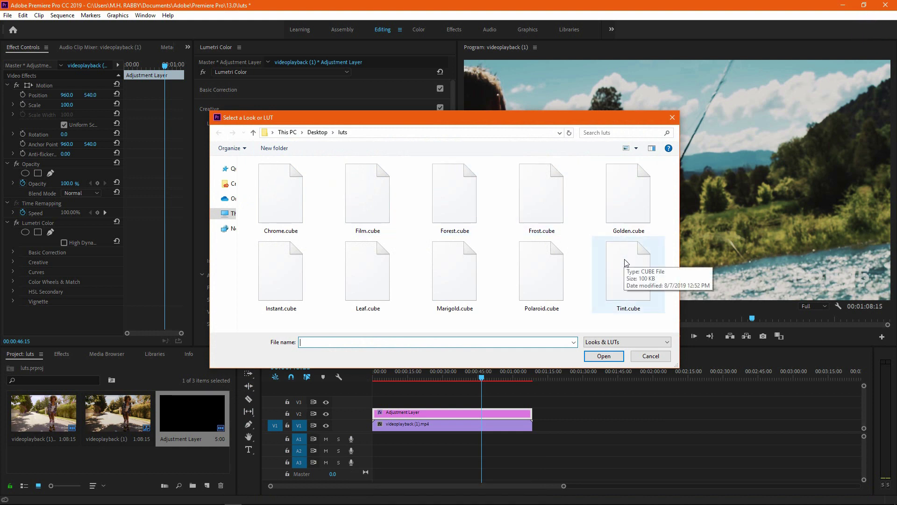
double_click(390, 264)
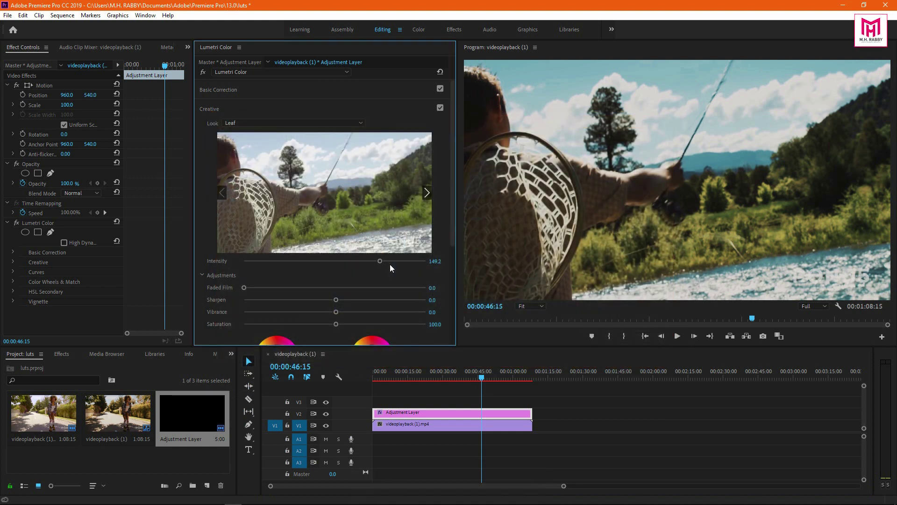
left_click_drag(380, 262, 309, 267)
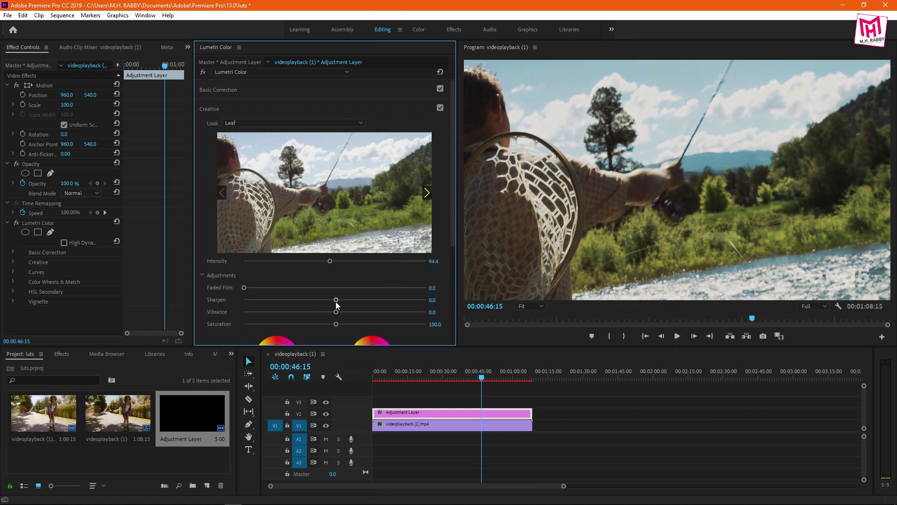
left_click(325, 414)
left_click(326, 413)
left_click(326, 413)
left_click(326, 413)
Replace the Creative Look with Tint.cube from the luts folder
left_click(230, 125)
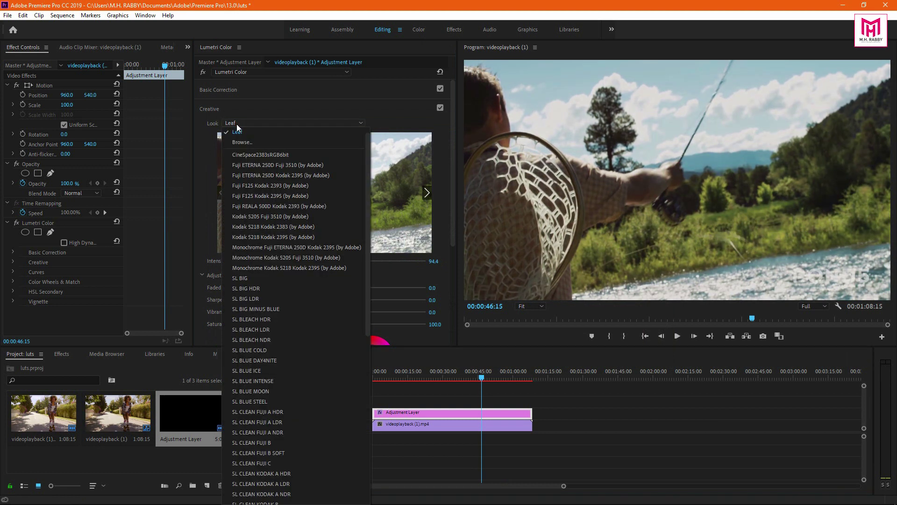
left_click(234, 137)
left_click(623, 293)
left_click(604, 356)
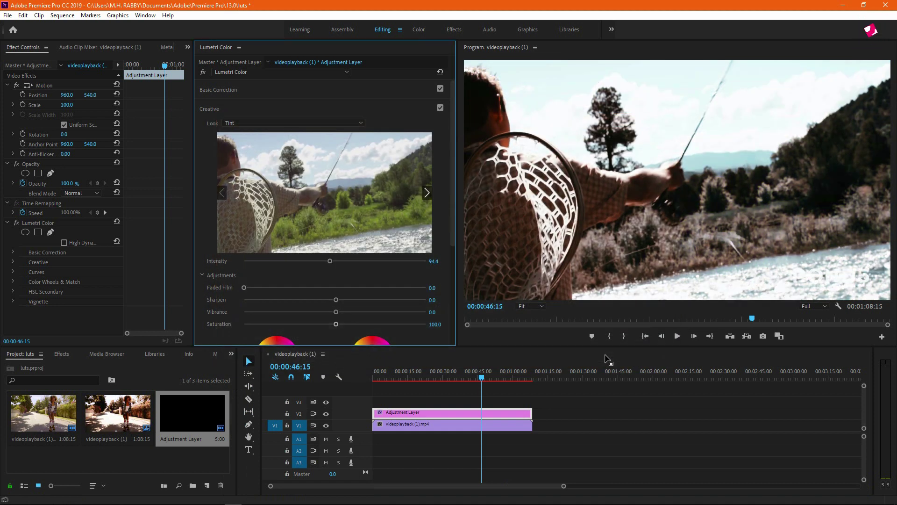
left_click(269, 123)
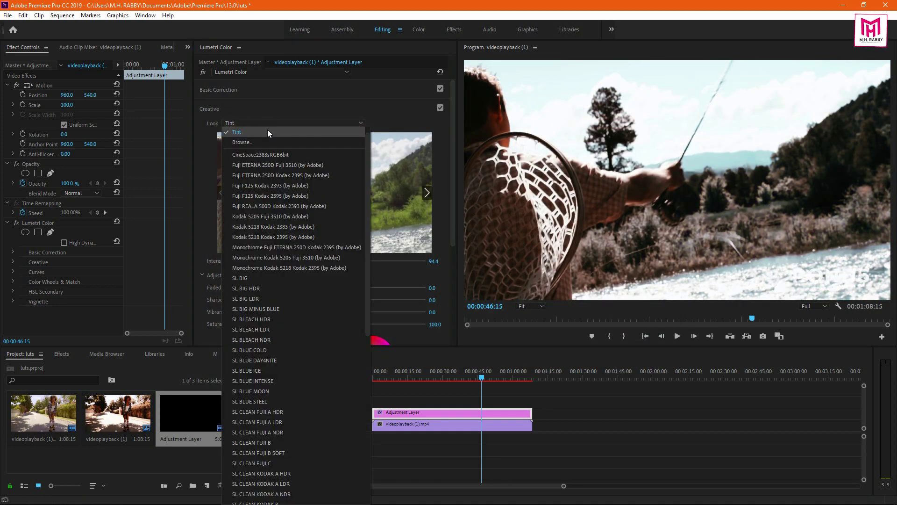
Apply Golden.cube as the Creative Look and compare graded and ungraded views
left_click(268, 131)
double_click(627, 213)
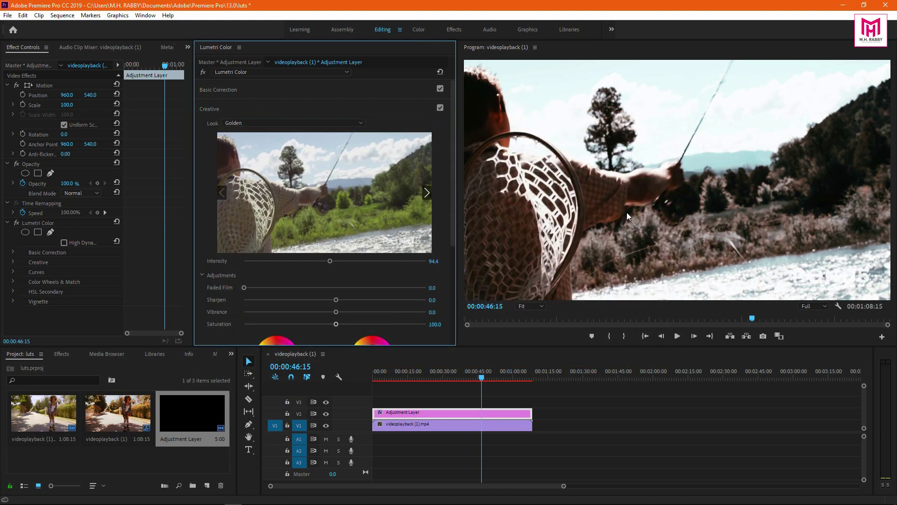
left_click(328, 412)
left_click(328, 412)
left_click(328, 412)
left_click(328, 412)
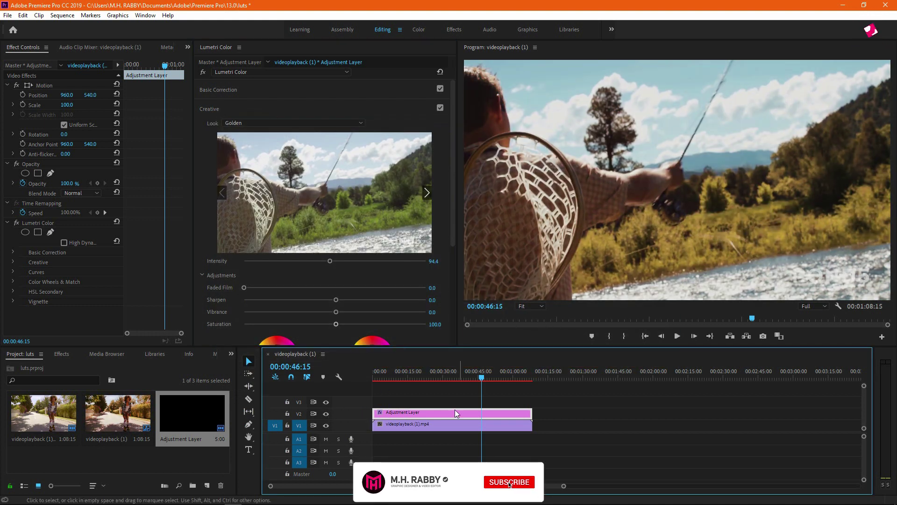
Set the Golden intensity to 62.6 and move back to the underwater shot at 00:00:19:20
left_click_drag(330, 260, 308, 265)
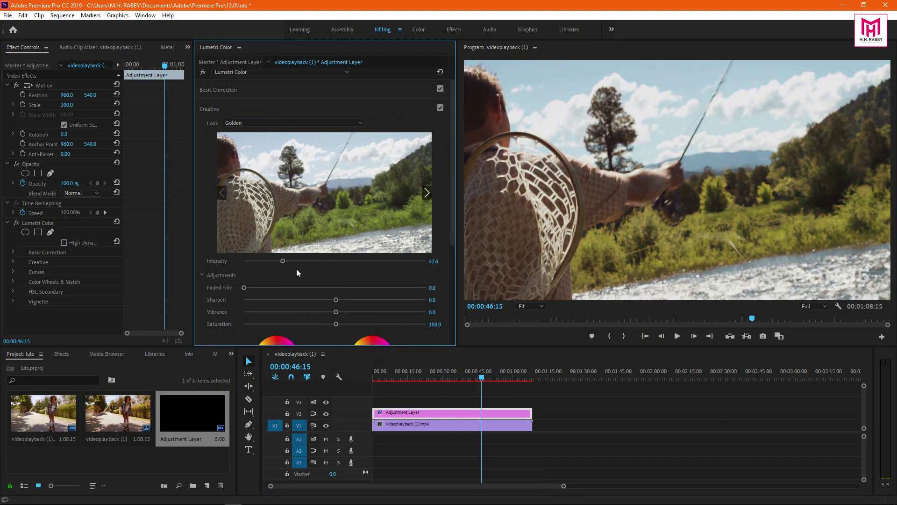
left_click_drag(289, 265, 346, 280)
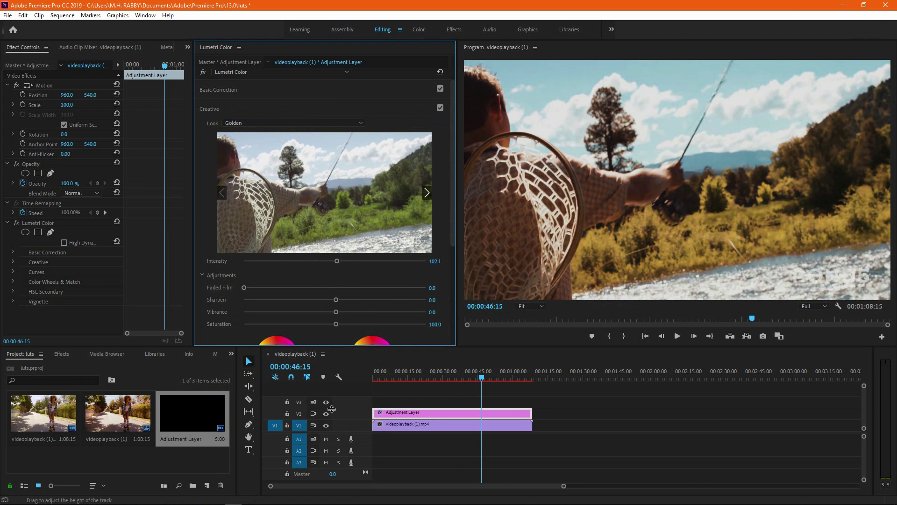
left_click(496, 377)
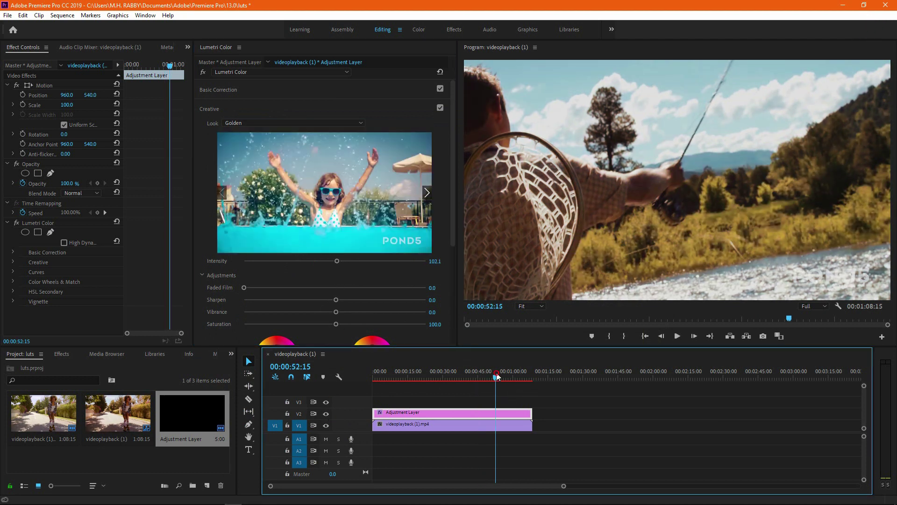
left_click_drag(496, 377, 420, 379)
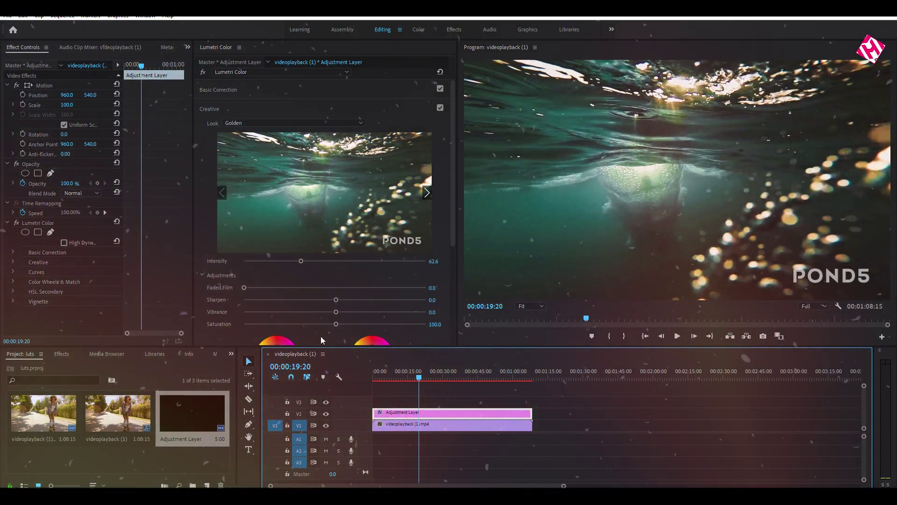
Raise the Golden intensity to 166.2 and hide track V2 to view the ungraded shot
left_click_drag(301, 261, 395, 276)
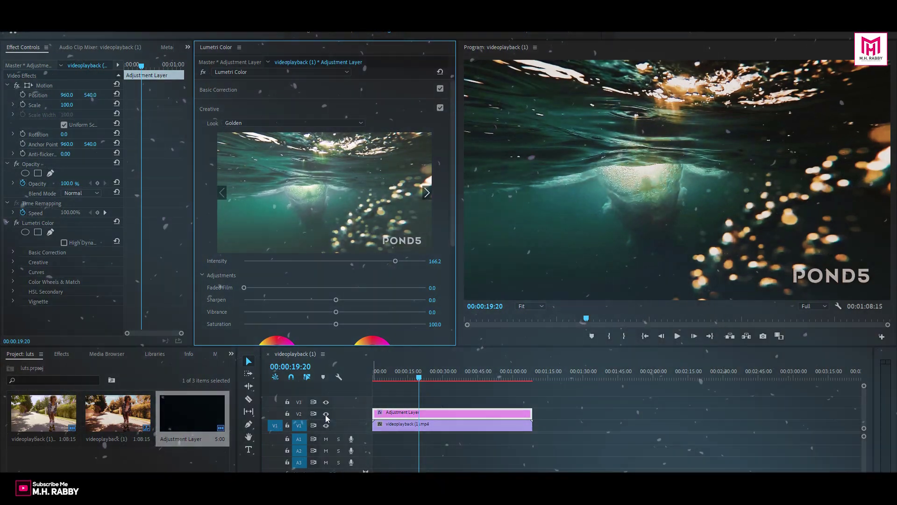
left_click(325, 415)
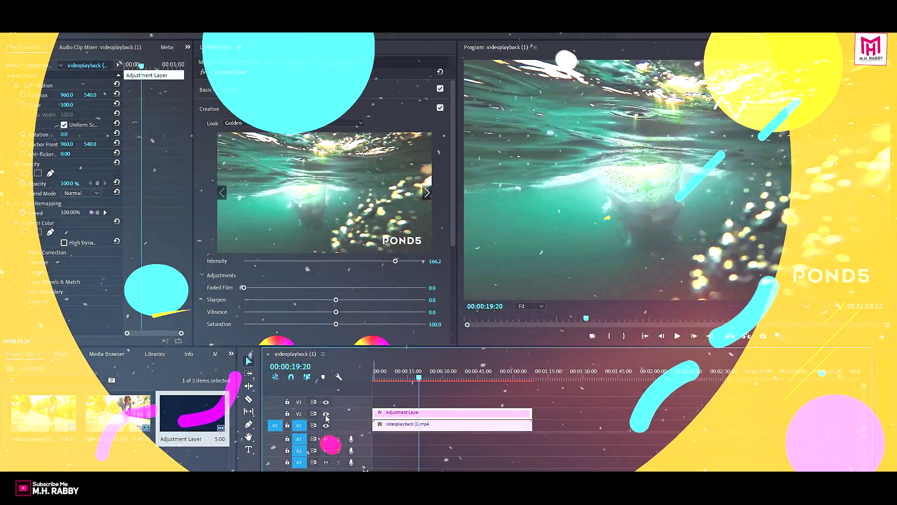